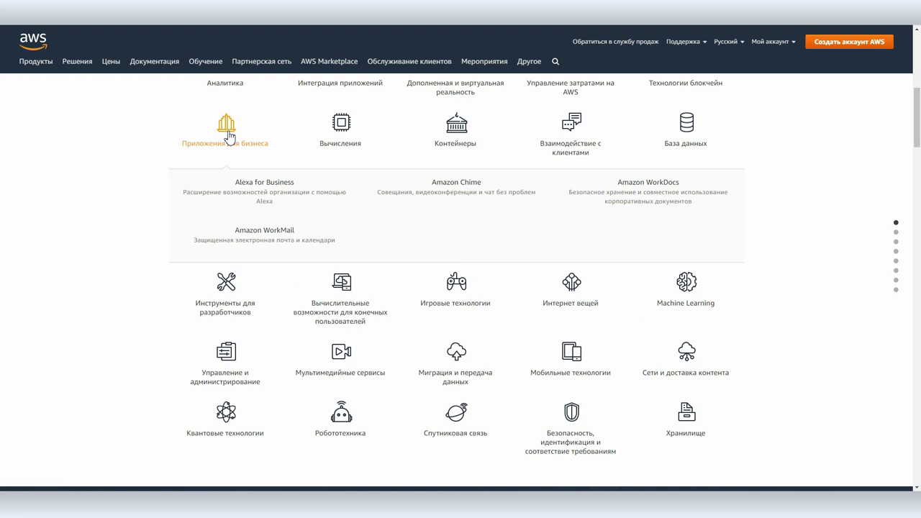
Open the Amazon WorkDocs product page and launch WorkDocs to its empty MyDocs welcome screen
click(641, 188)
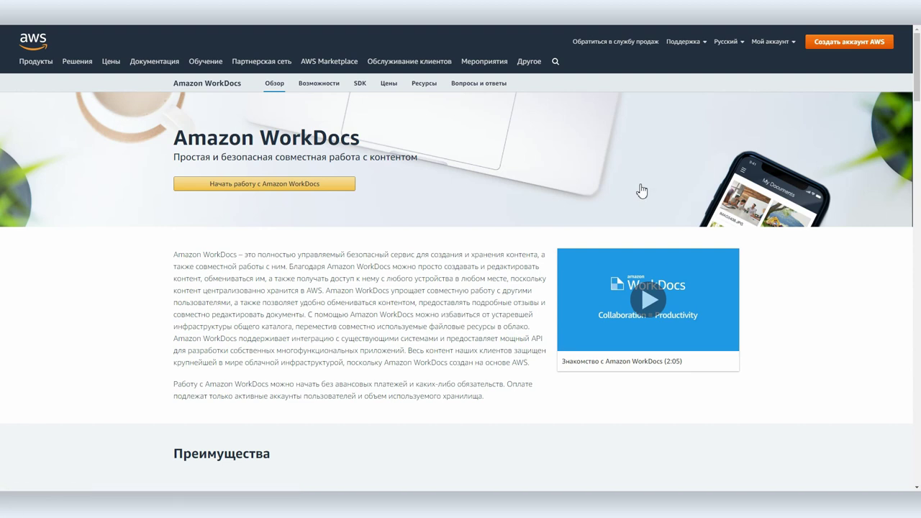
click(240, 189)
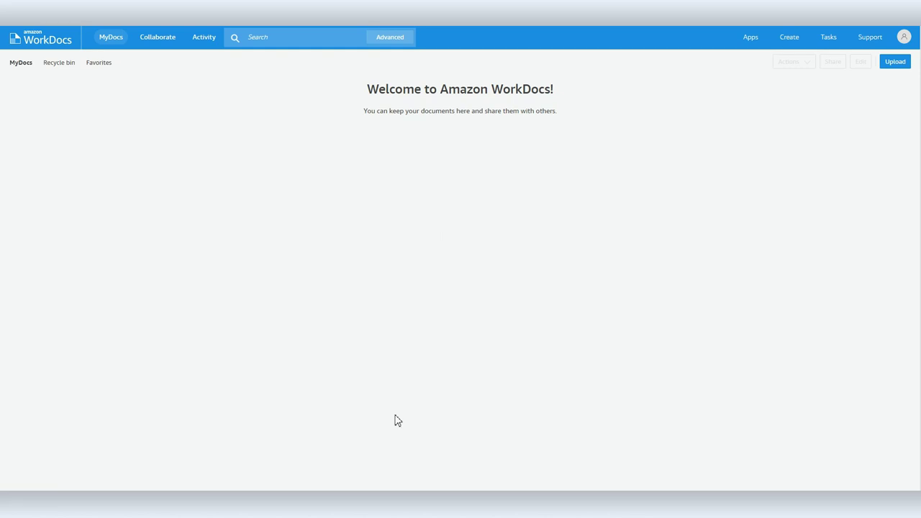
Drag Screenshot_6.png, Screenshot_7.png and photo_2020-06-01_21-39-45.jpg from Total Commander into MyDocs
key(alt+Tab)
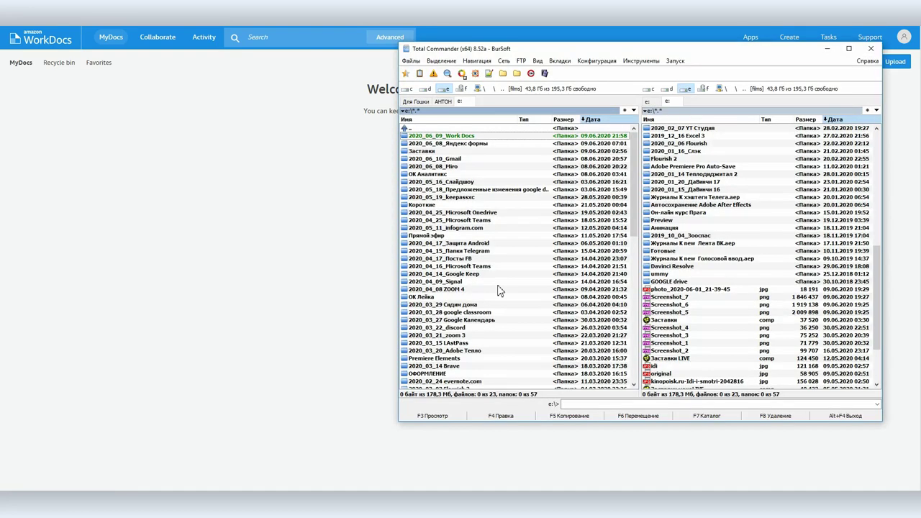
click(672, 288)
shift+click(671, 312)
drag(671, 303, 312, 261)
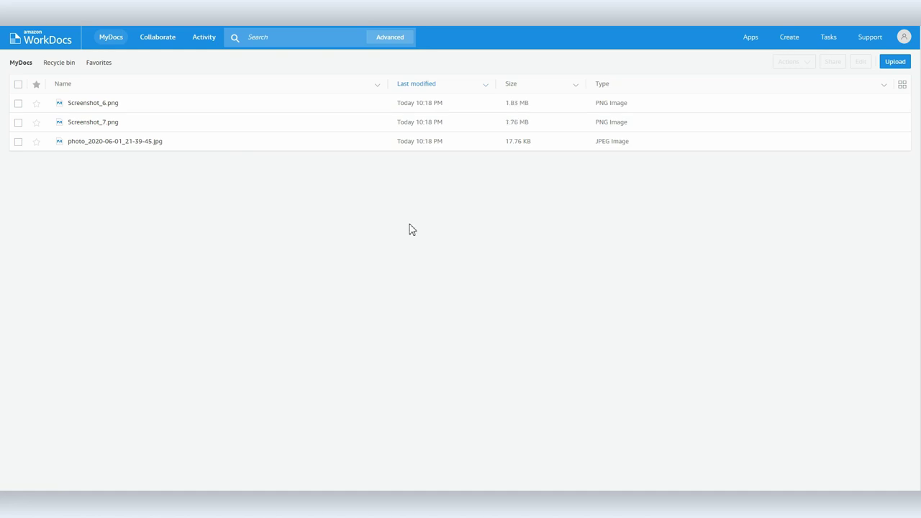
click(792, 37)
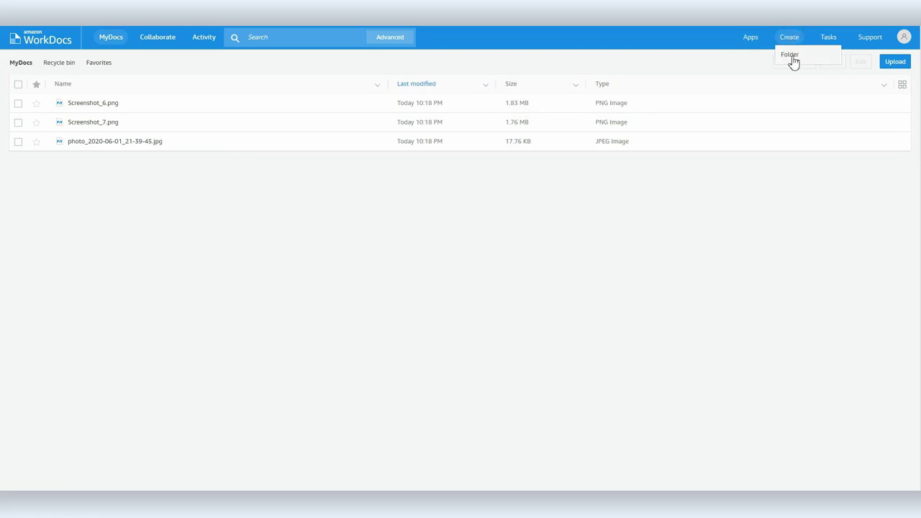
Create a new folder named Фото in MyDocs
click(791, 54)
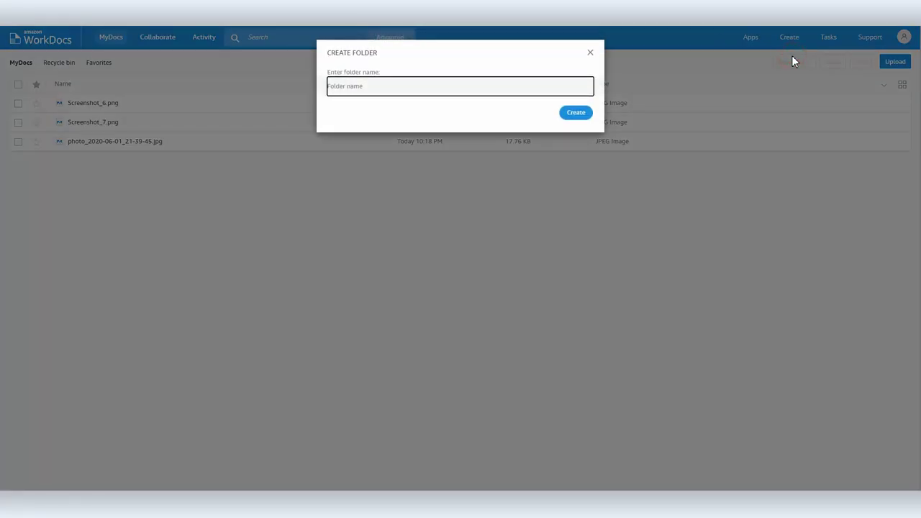
text(A)
text(ото)
key(Return)
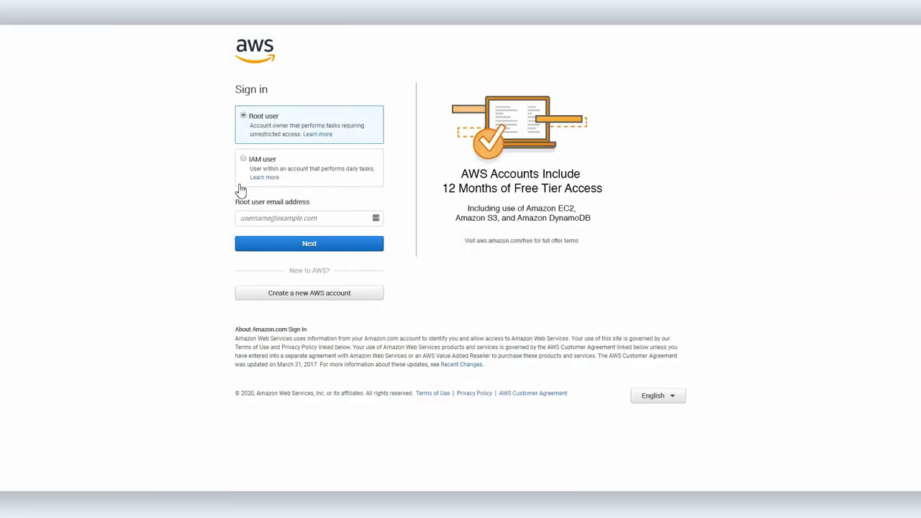
Submit a new AWS account's e-mail, password and account name, declining to save the password
click(302, 295)
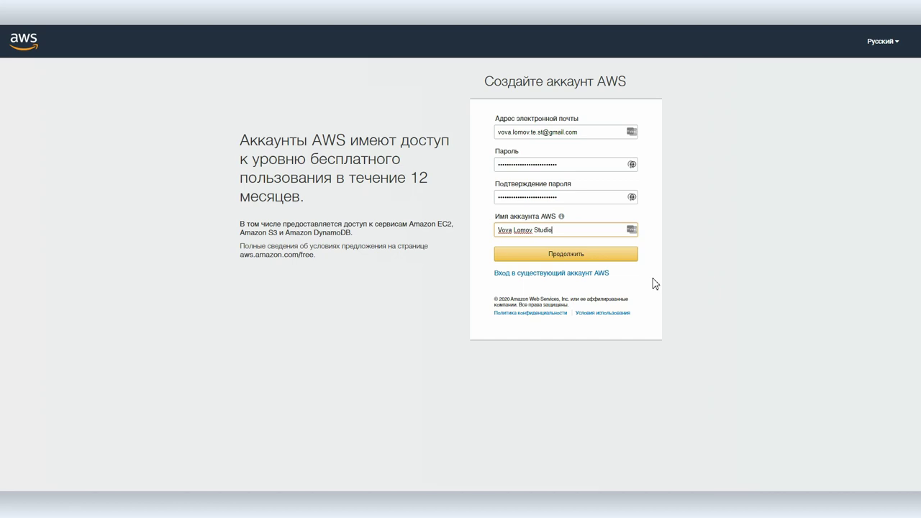
click(558, 261)
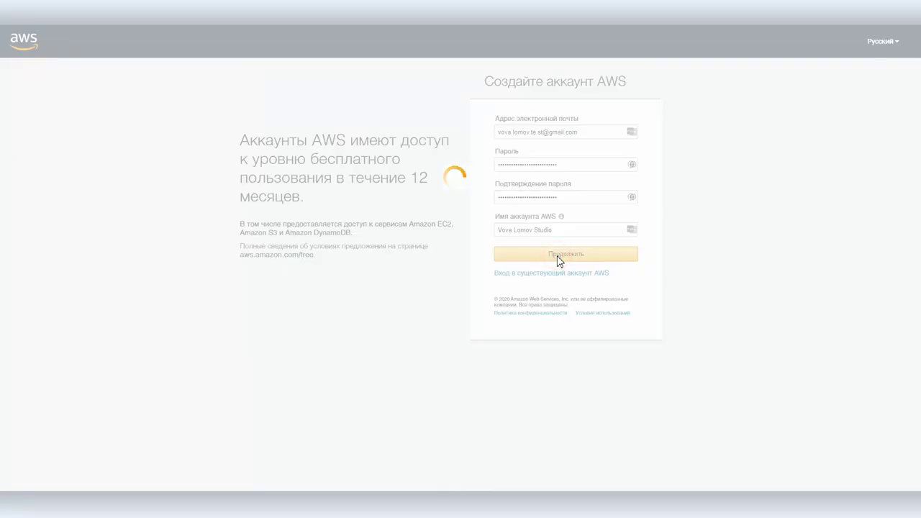
click(689, 97)
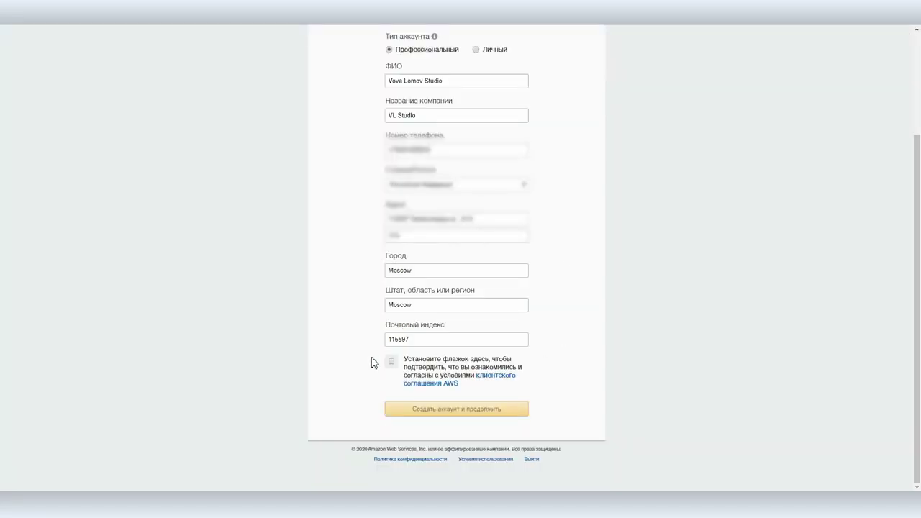
Accept the customer agreement, create the account, and open the AWS Free Tier page
click(391, 361)
click(455, 409)
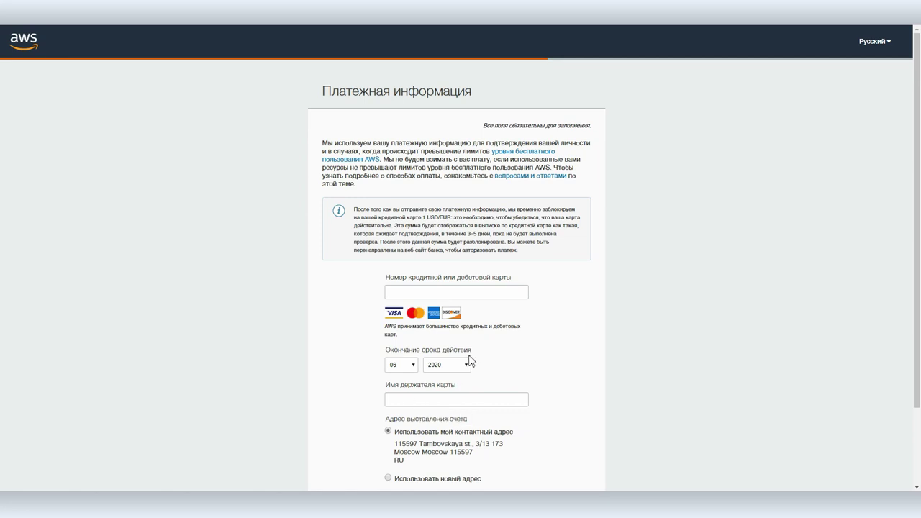
click(504, 156)
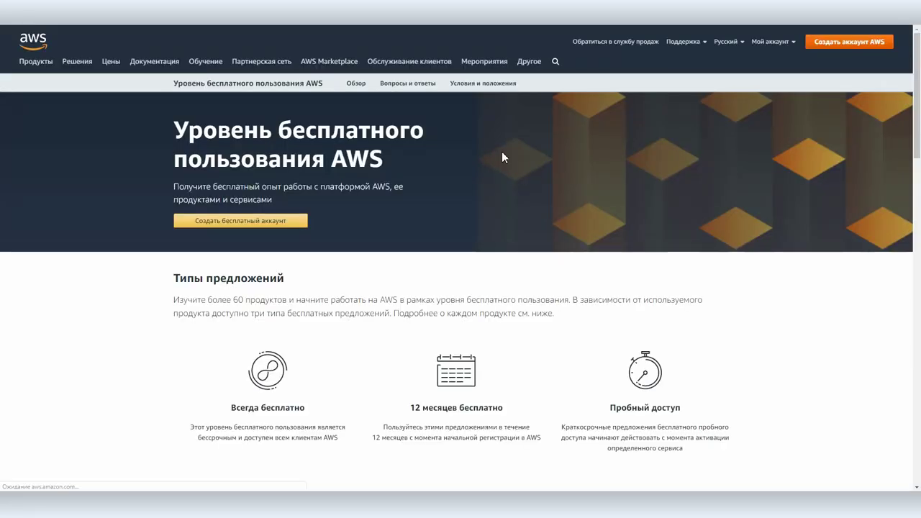
Filter free-tier offers to Эффективность бизнеса and expand the Amazon WorkDocs 30-day trial details
scroll(501, 157, down, 9)
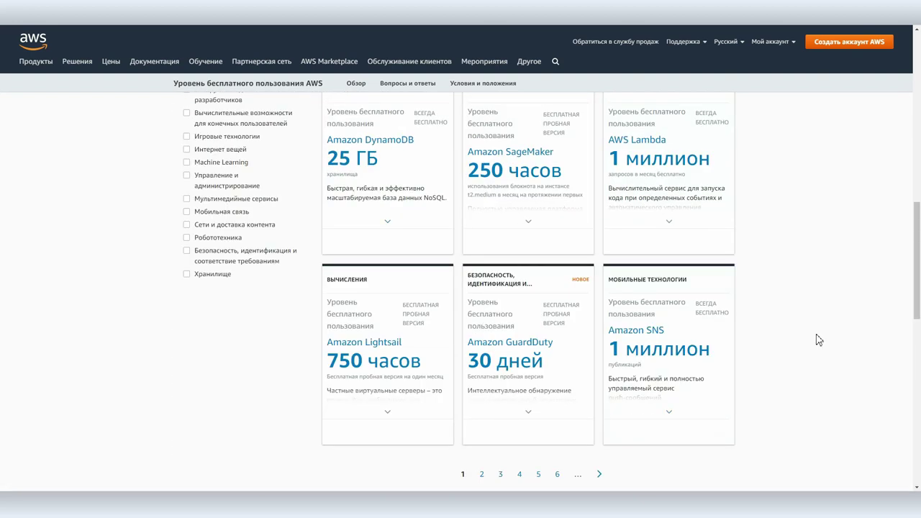
scroll(816, 339, up, 3)
scroll(820, 339, down, 1)
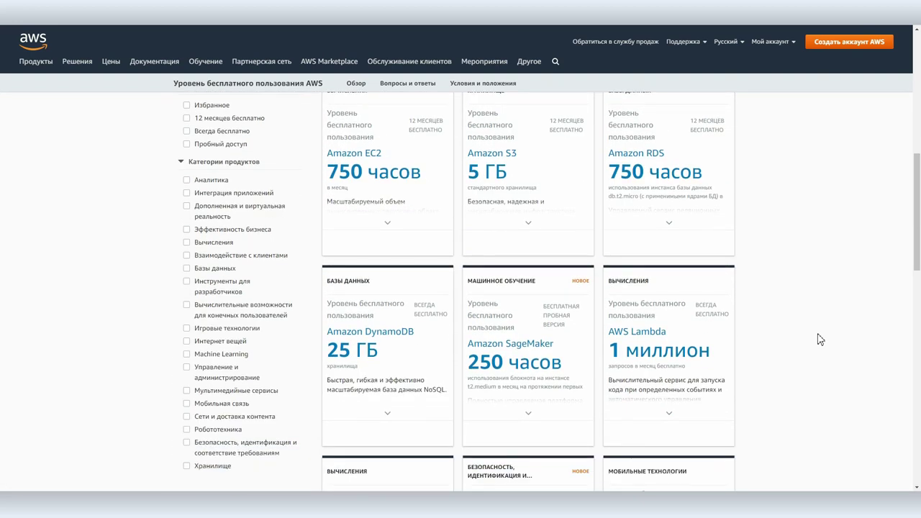
click(187, 118)
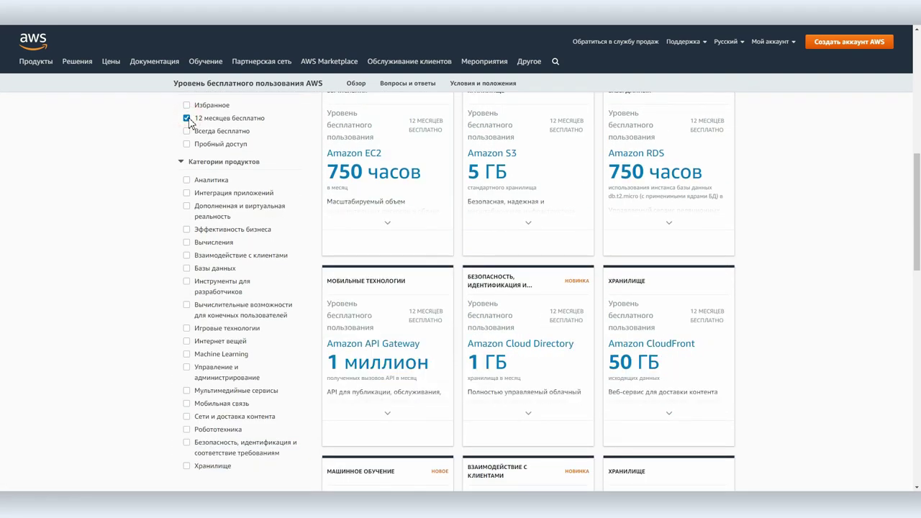
click(188, 133)
click(188, 133)
click(187, 231)
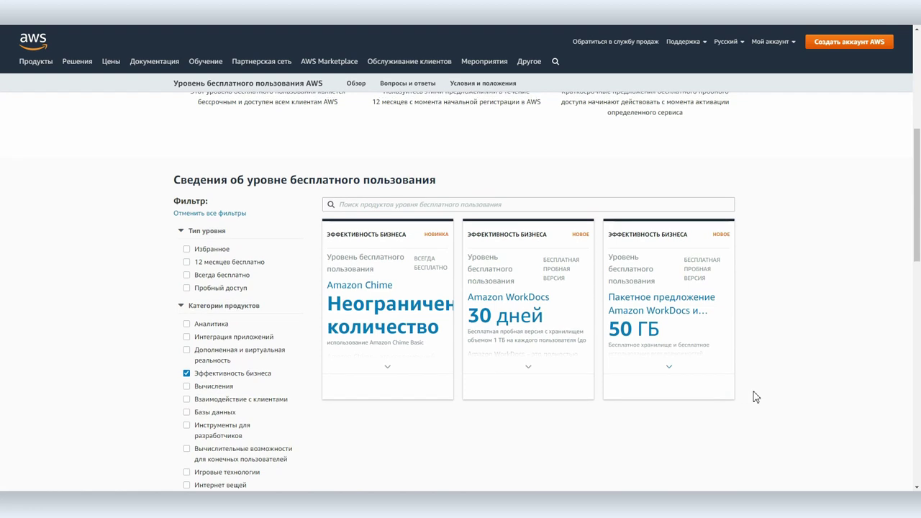
scroll(798, 341, down, 2)
click(511, 269)
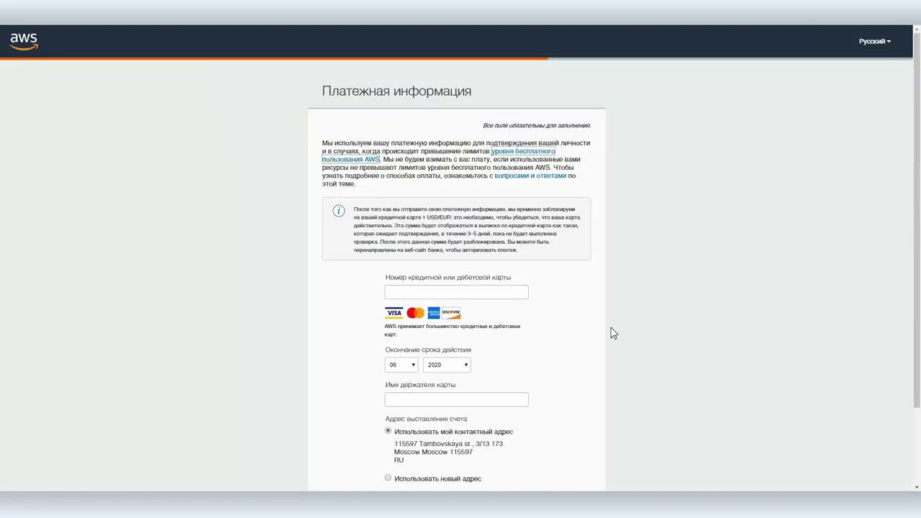
Choose the free Basic support plan, then go to the console sign-in page
scroll(610, 331, down, 3)
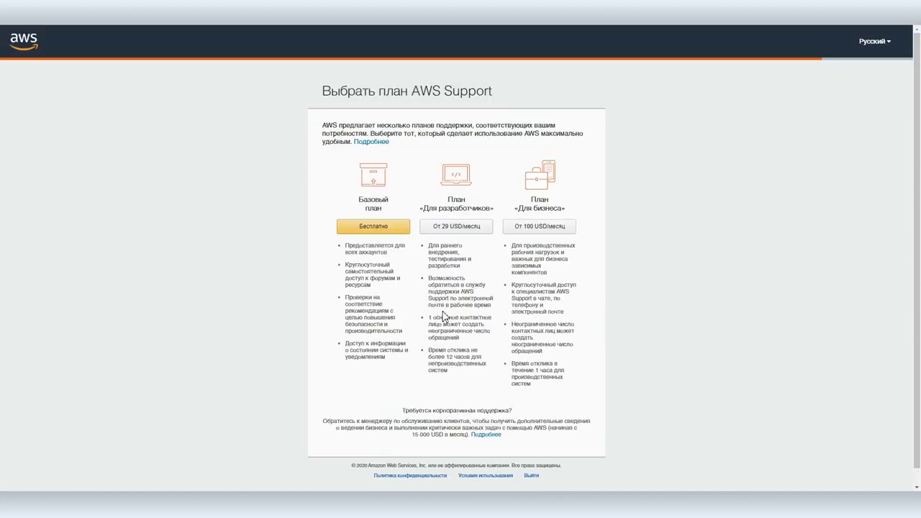
click(358, 230)
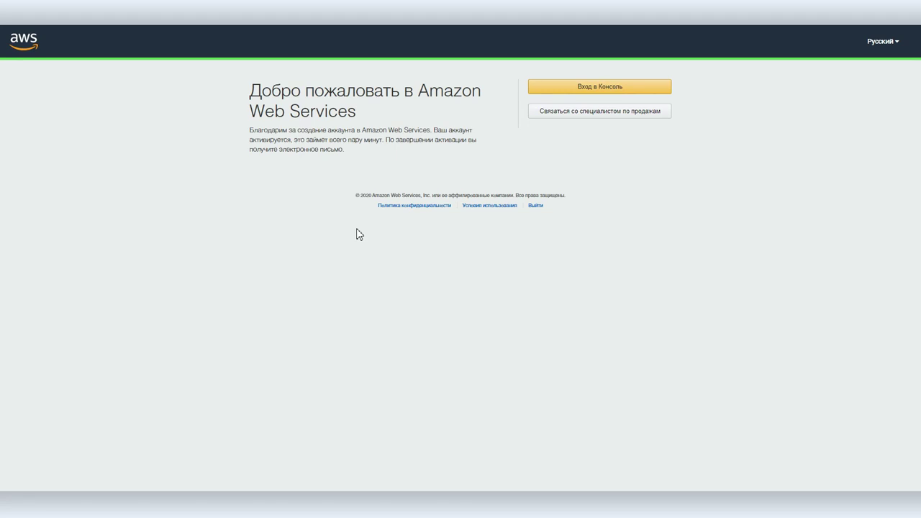
click(601, 86)
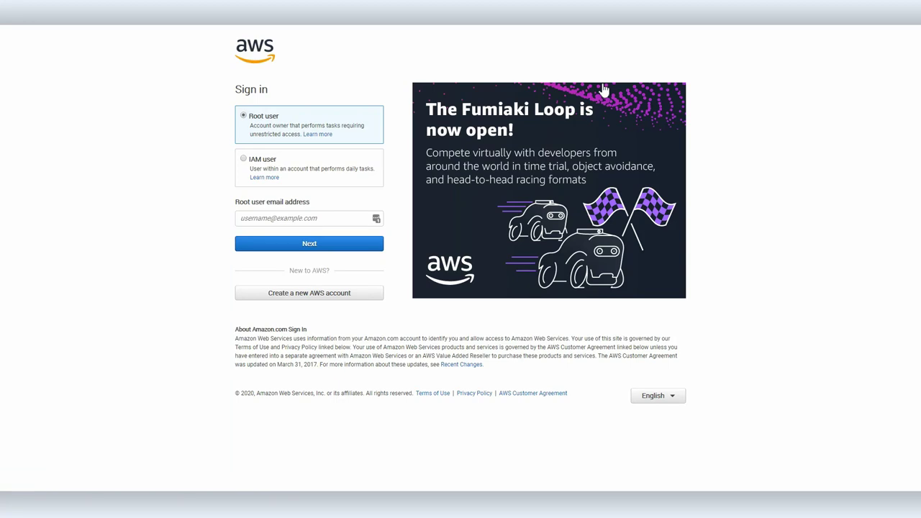
Sign in as root user with the account e-mail and password, then expand all services
click(244, 222)
click(303, 249)
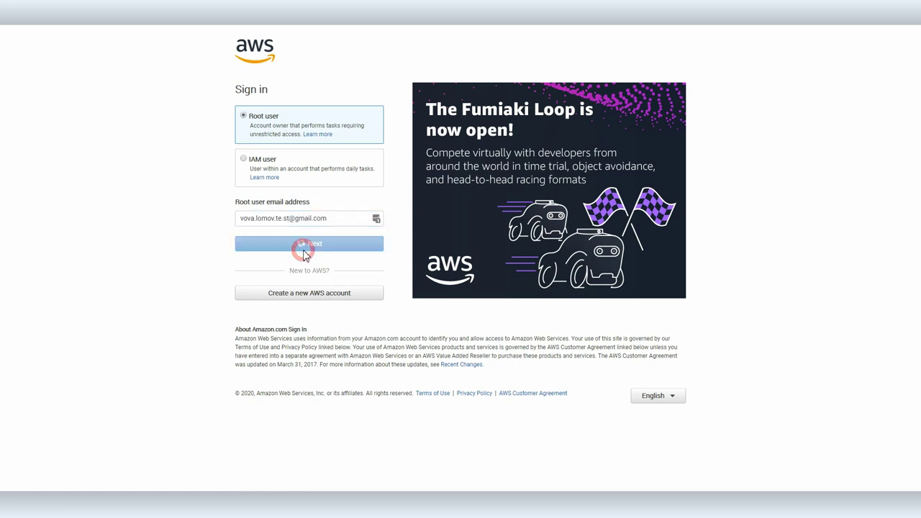
key(ctrl+v)
click(319, 178)
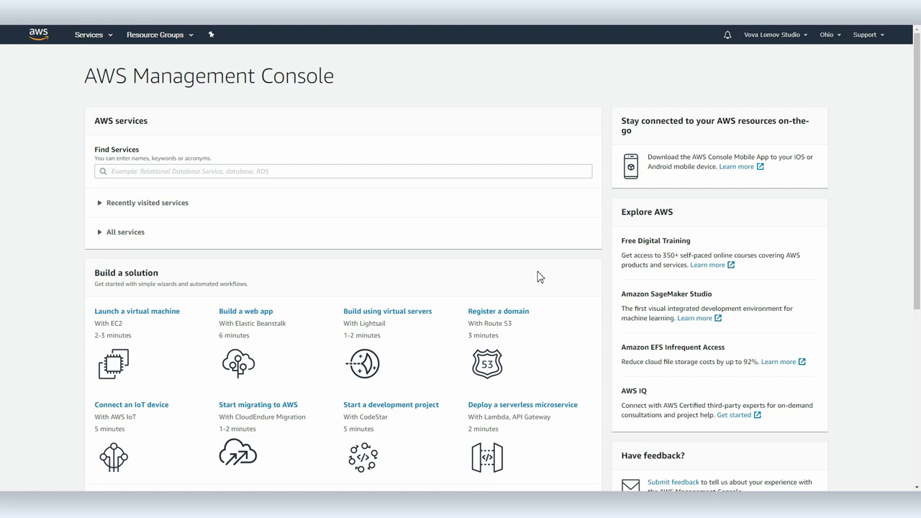
click(100, 232)
Search 'work' in Find Services and open WorkDocs, unsupported in US East (Ohio)
scroll(351, 307, down, 8)
scroll(351, 307, up, 4)
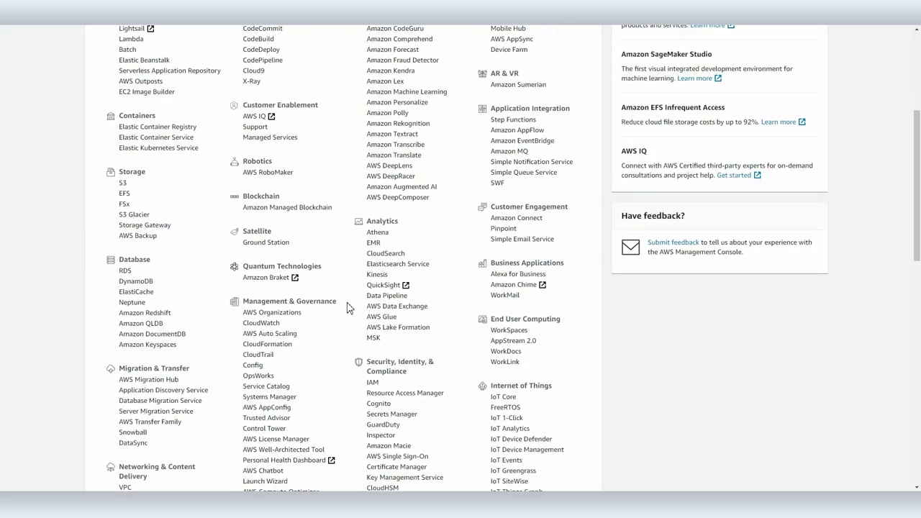
scroll(347, 307, up, 4)
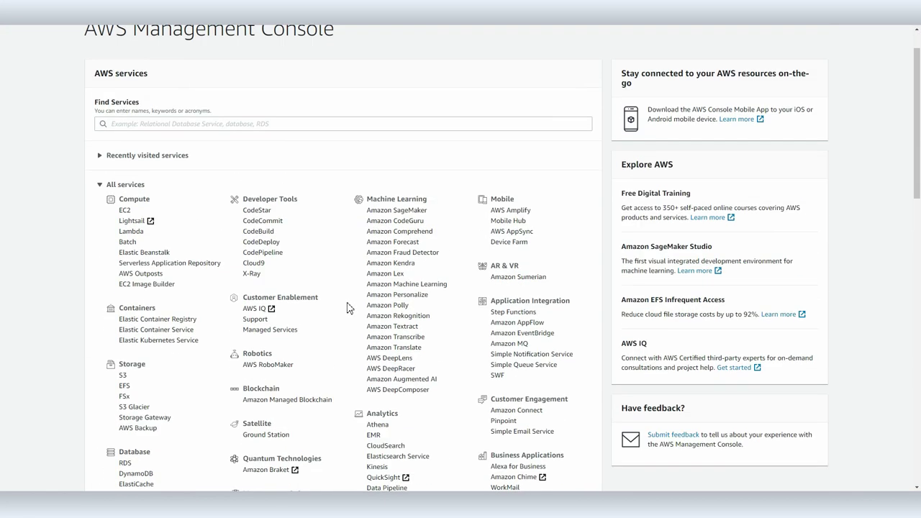
click(130, 170)
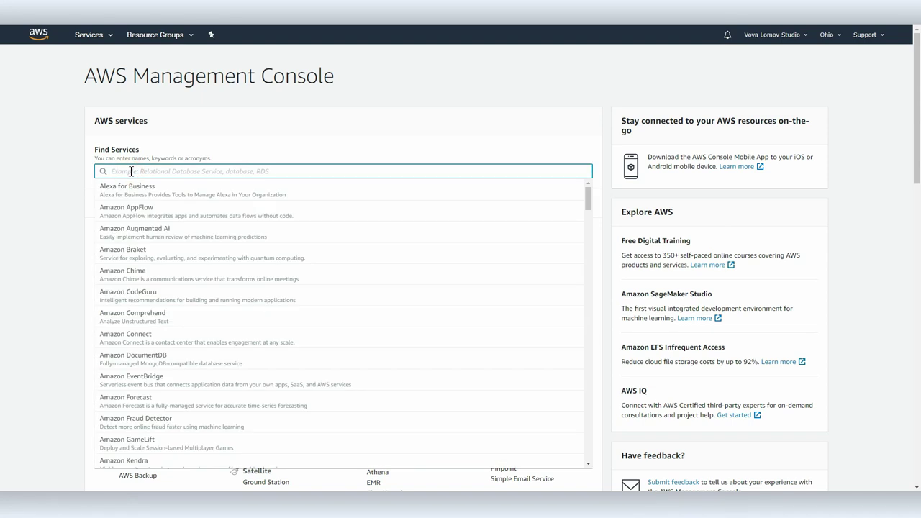
text(work)
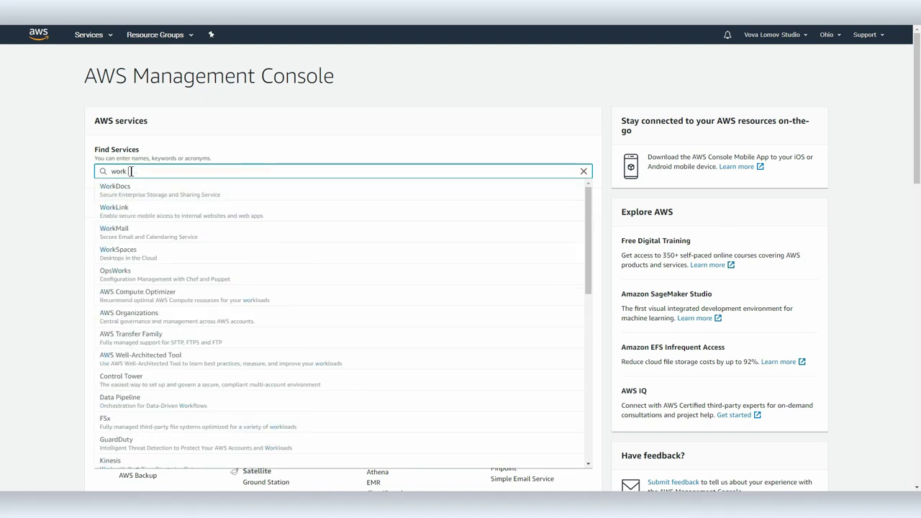
click(129, 189)
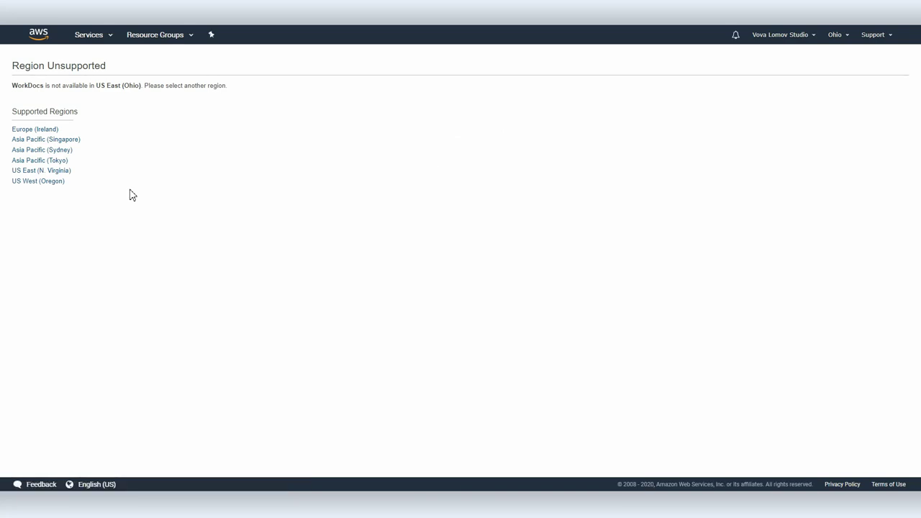
click(837, 39)
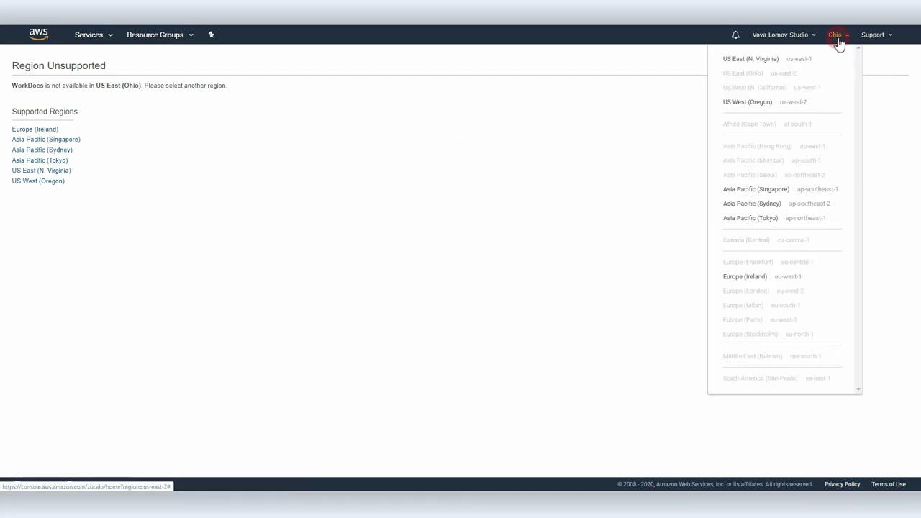
Switch to Europe (Ireland) and launch the WorkDocs Quick Start site setup
click(742, 278)
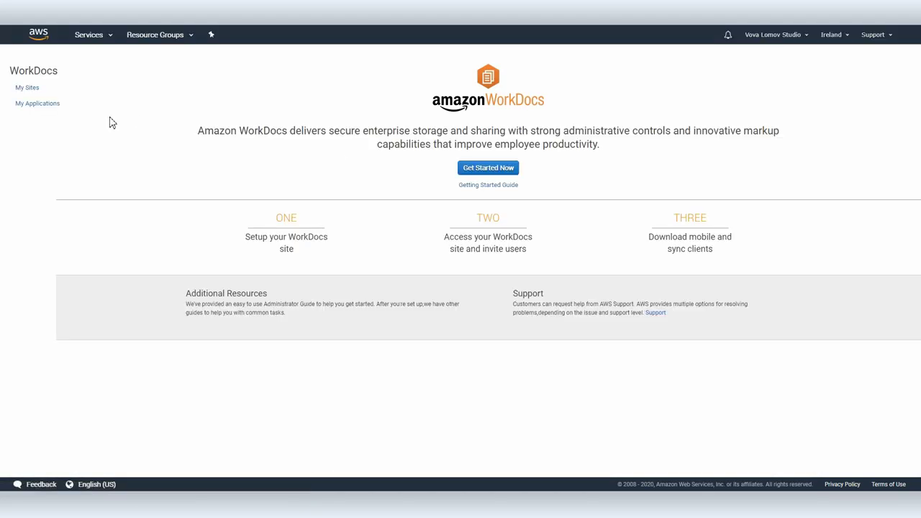
click(478, 168)
click(482, 146)
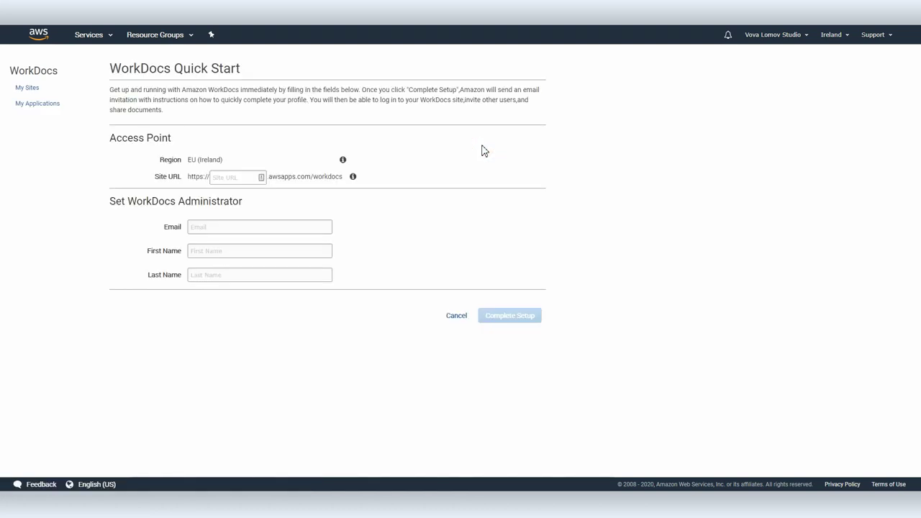
click(216, 175)
Enter site URL vlDtudio and fill in the administrator's e-mail, first name and last name
text(vlDtudio)
click(235, 226)
click(226, 250)
key(Tab)
Complete the site setup and go to the new site's login page
click(500, 321)
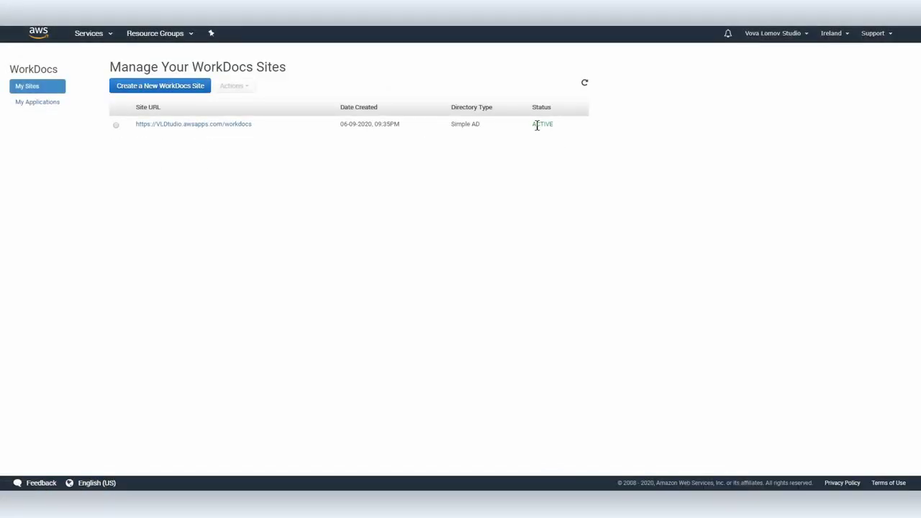
click(176, 125)
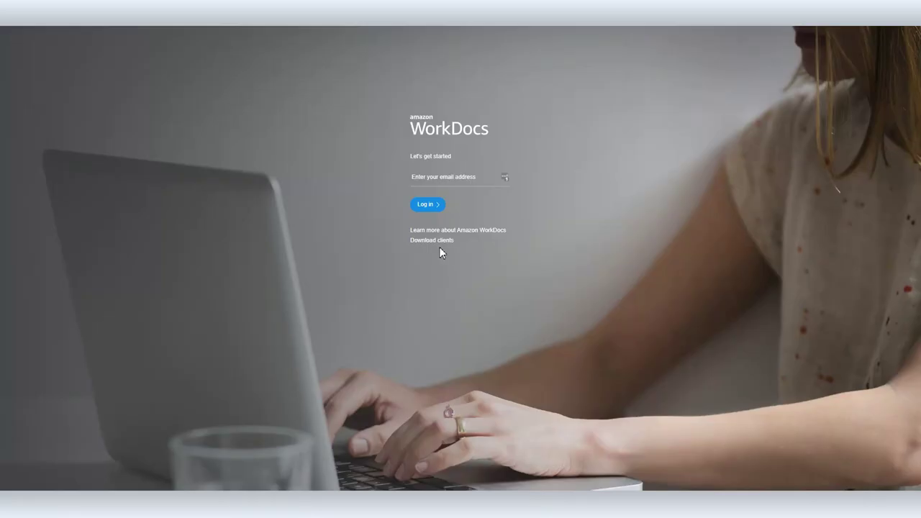
click(504, 178)
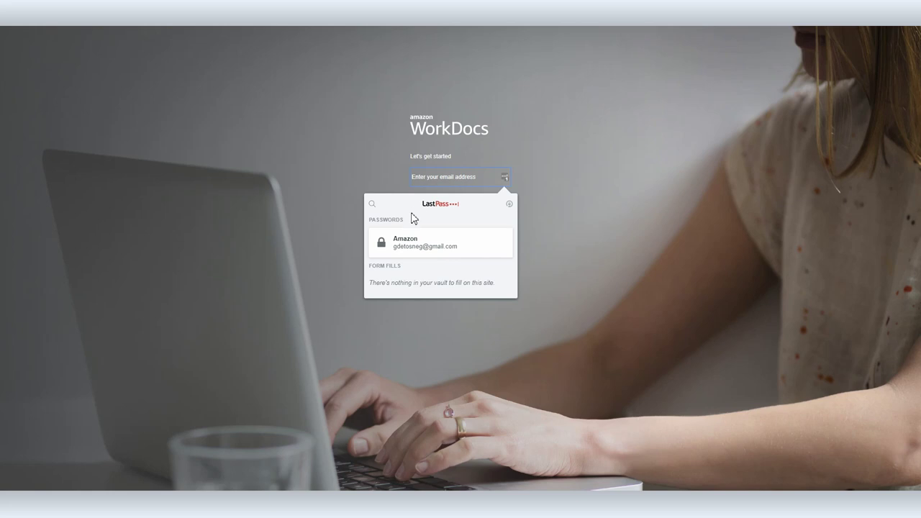
Set the administrator's password from the welcome e-mail's Get Started link and sign in, declining to save it
click(560, 186)
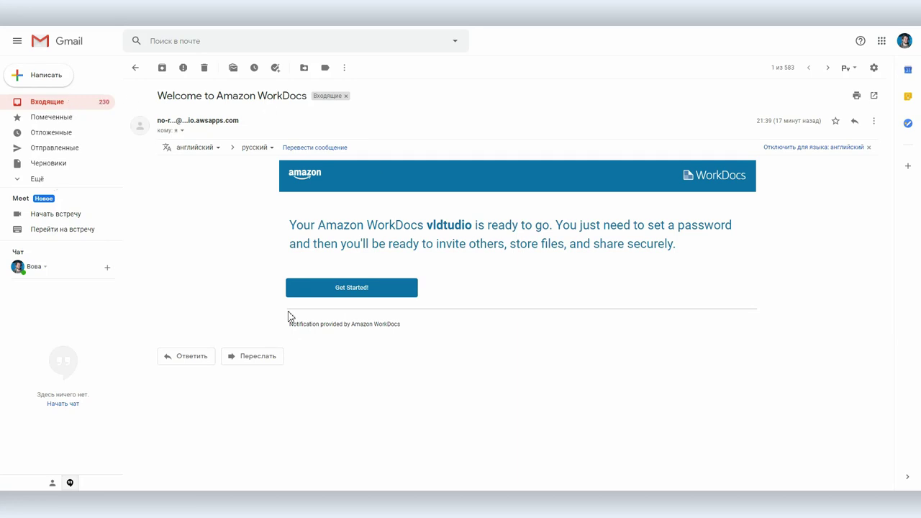
click(343, 289)
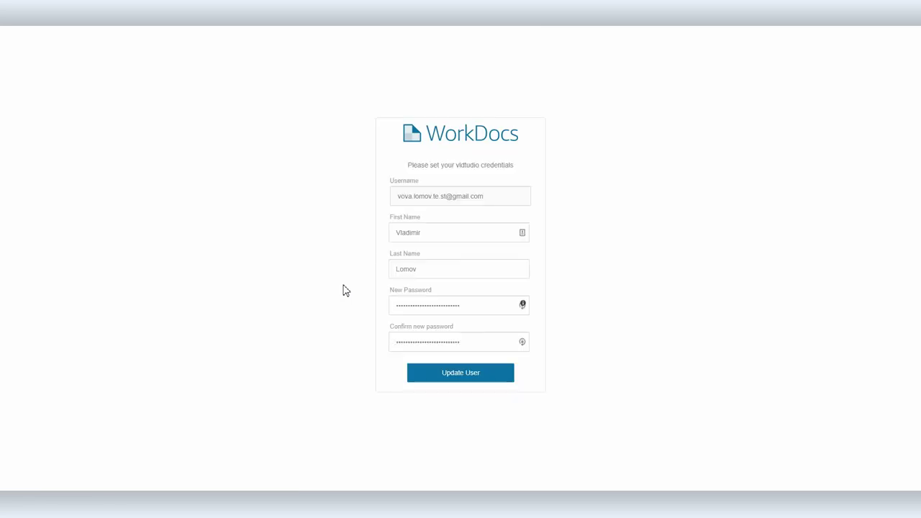
key(Return)
click(727, 172)
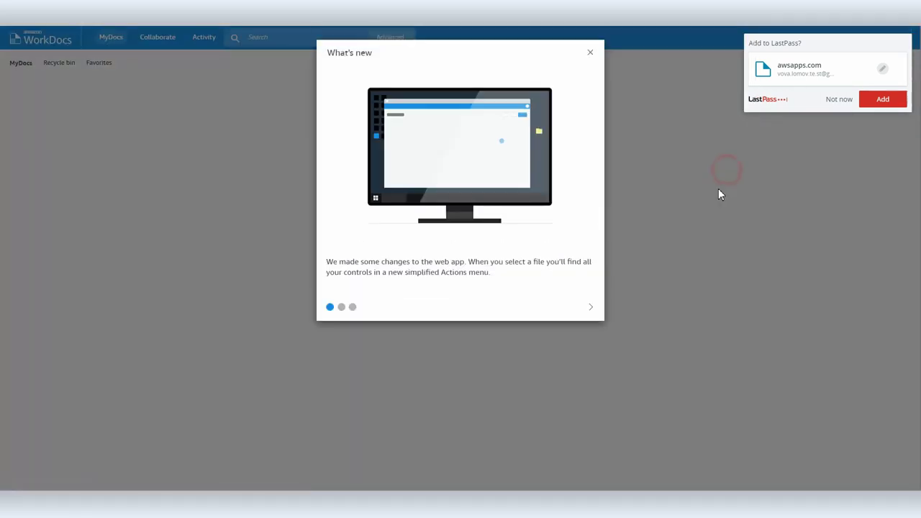
Upload Screenshot_6.png, Screenshot_7.png and photo_2020-06-01_21-39-45.jpg to MyDocs from the file manager
click(590, 52)
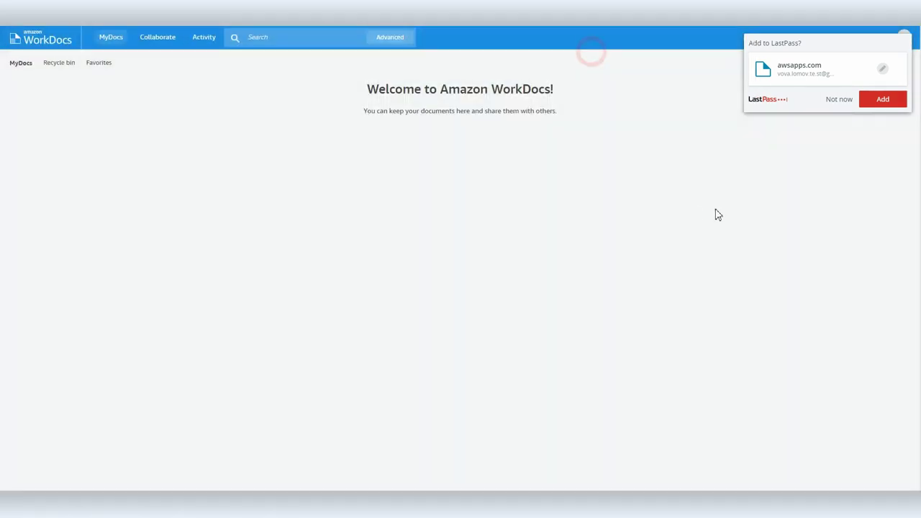
click(839, 99)
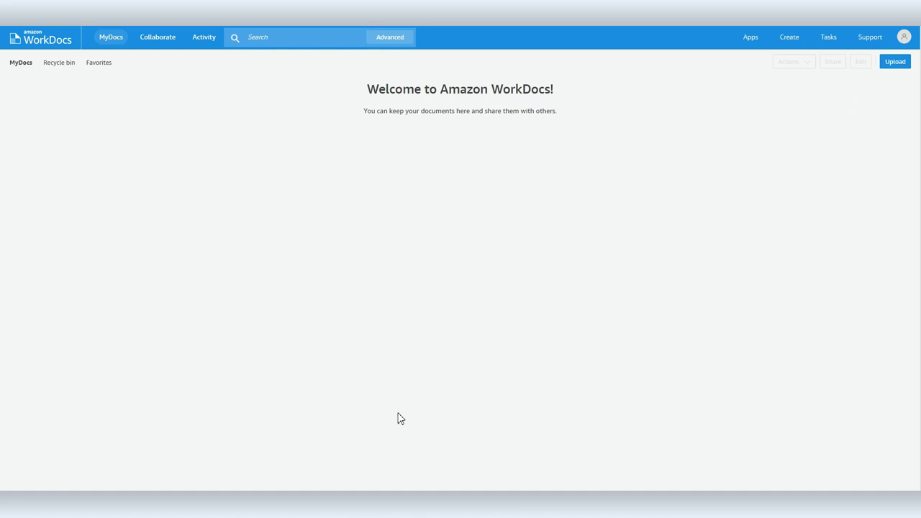
key(alt+Tab)
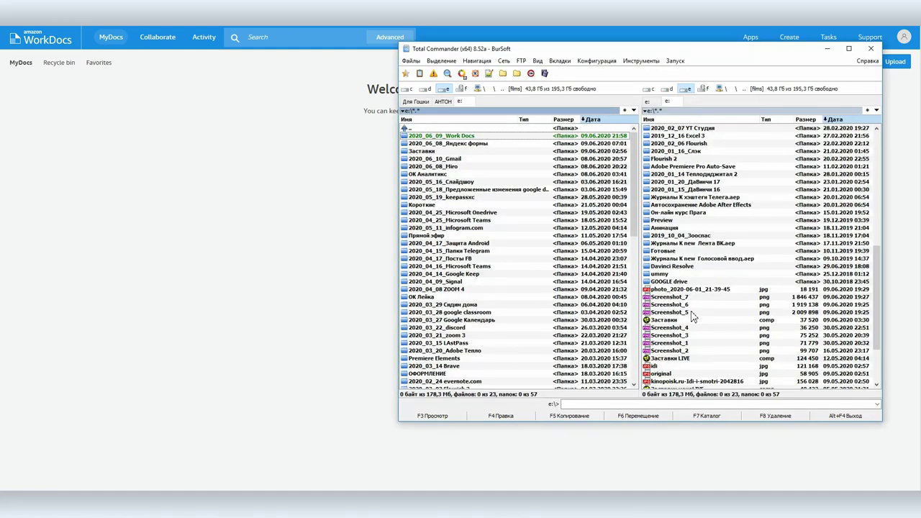
click(673, 304)
shift+click(669, 289)
drag(669, 289, 311, 259)
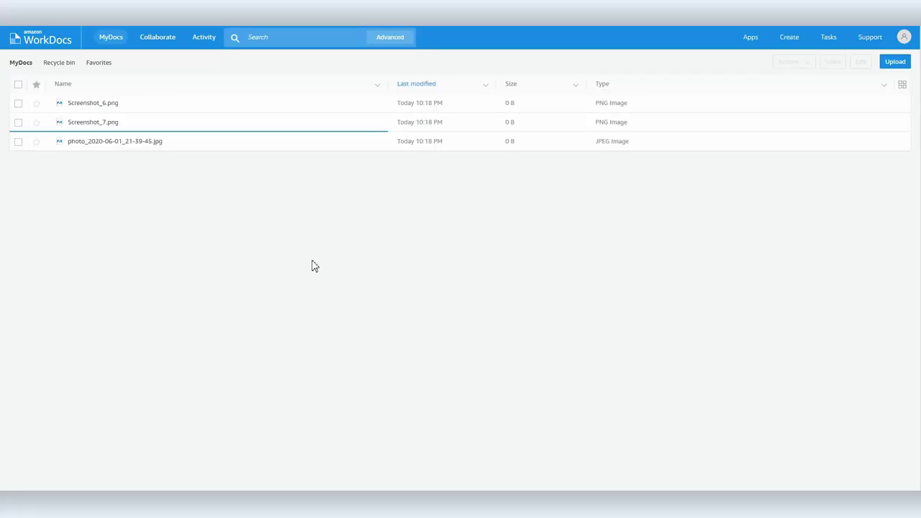
Create a new folder named Фото in MyDocs
click(789, 37)
click(791, 55)
text(Ajnj)
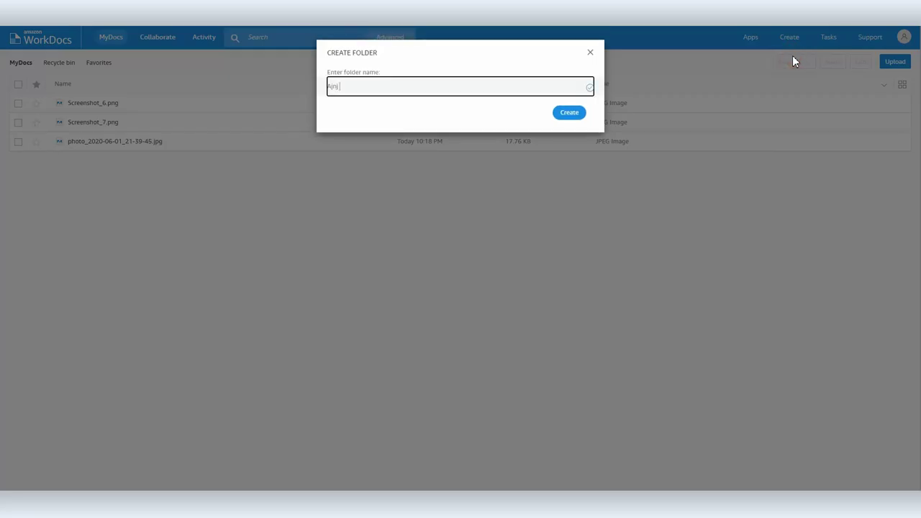
key(Return)
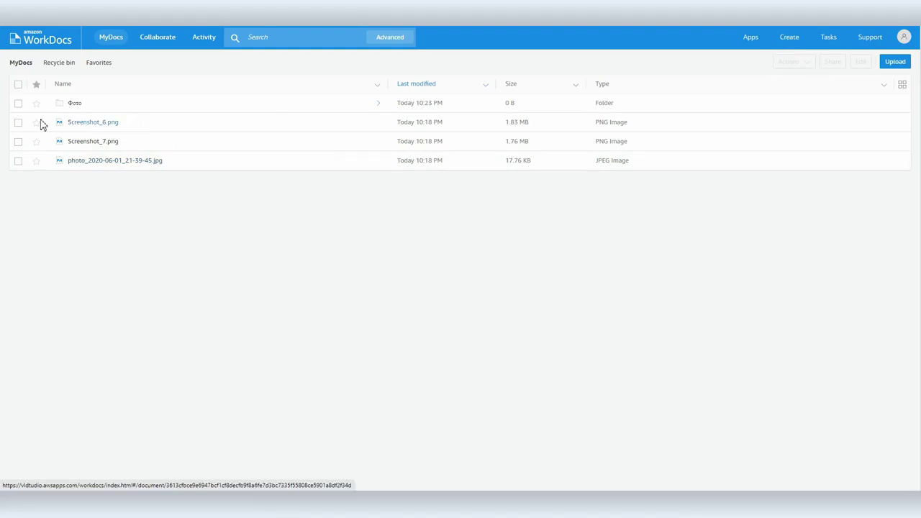
Move Screenshot_7.png and Screenshot_6.png into Фото, then open Фото and select Work Docs.odt
click(19, 125)
click(787, 61)
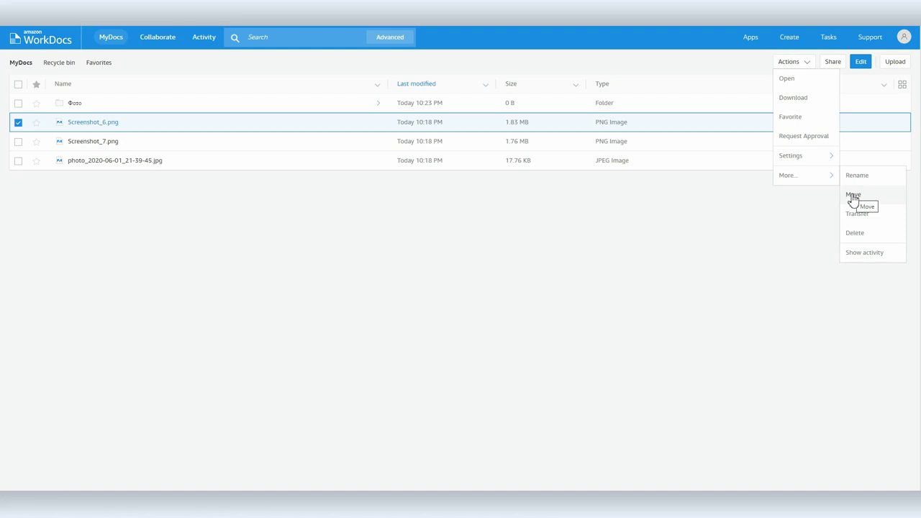
click(516, 200)
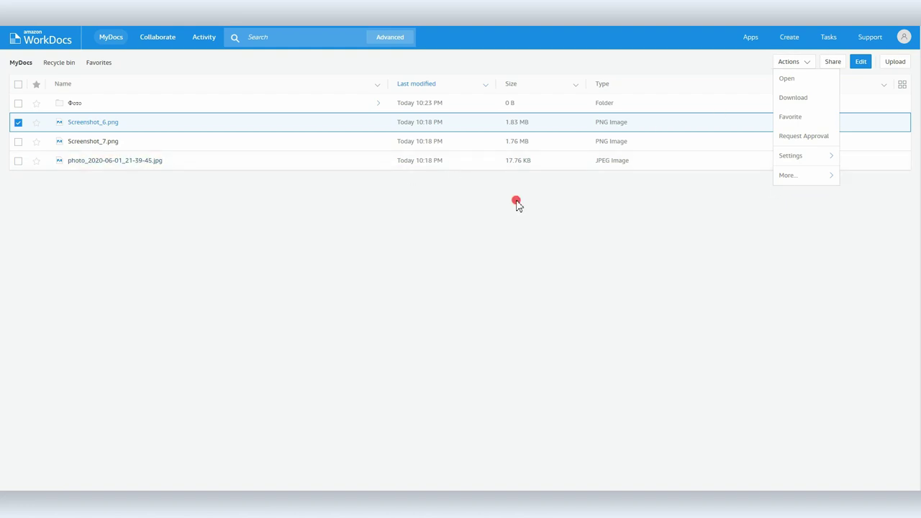
click(902, 84)
drag(357, 153, 72, 172)
drag(233, 153, 79, 155)
click(12, 66)
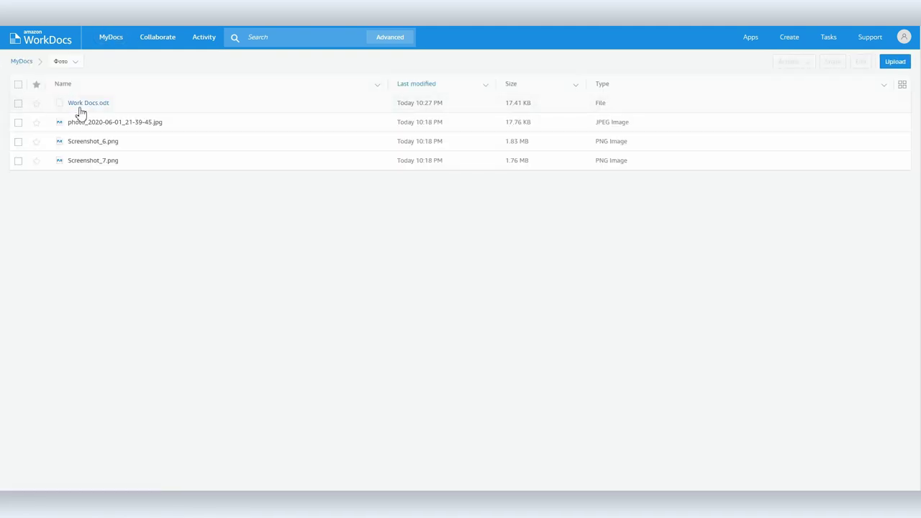
click(18, 103)
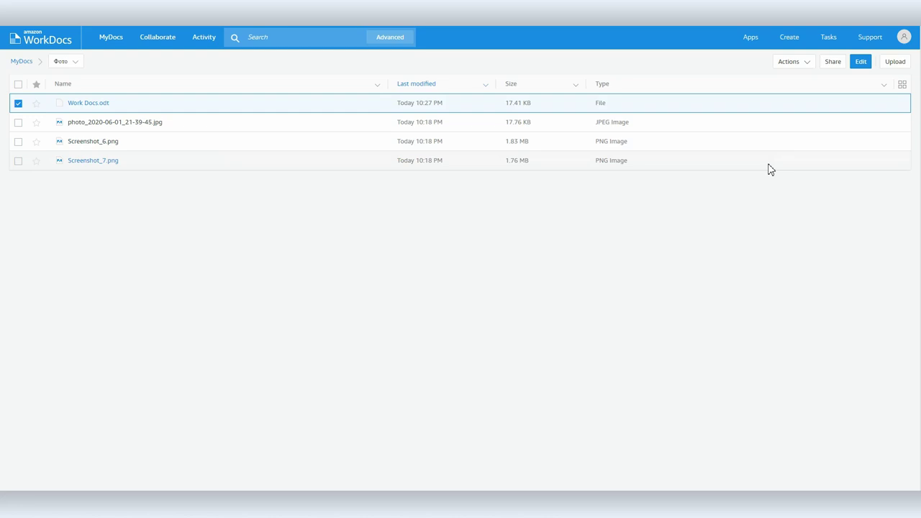
Set Work Docs.odt's share link to Public (view only) and close the link settings
click(831, 63)
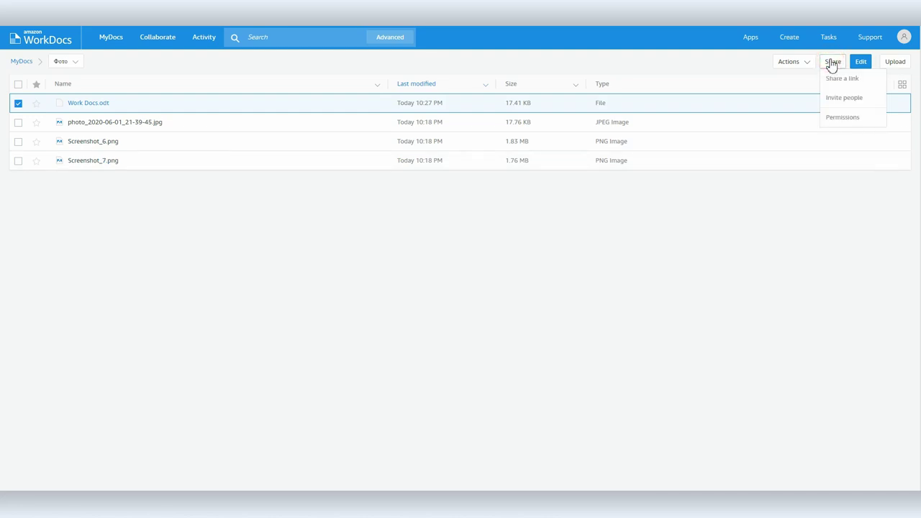
click(839, 80)
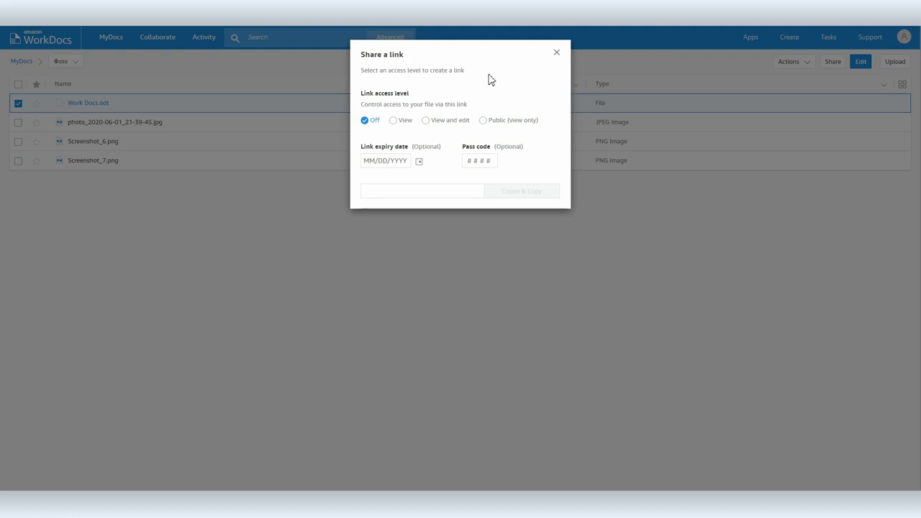
click(427, 120)
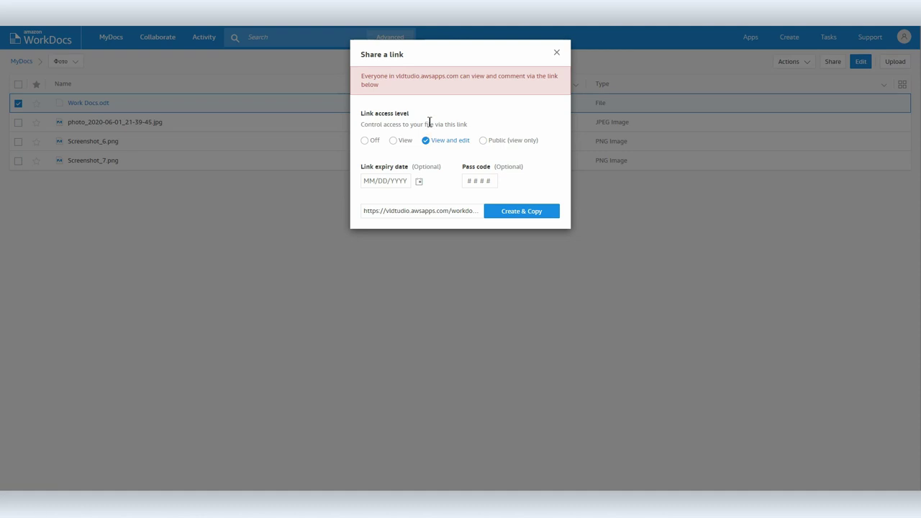
click(416, 184)
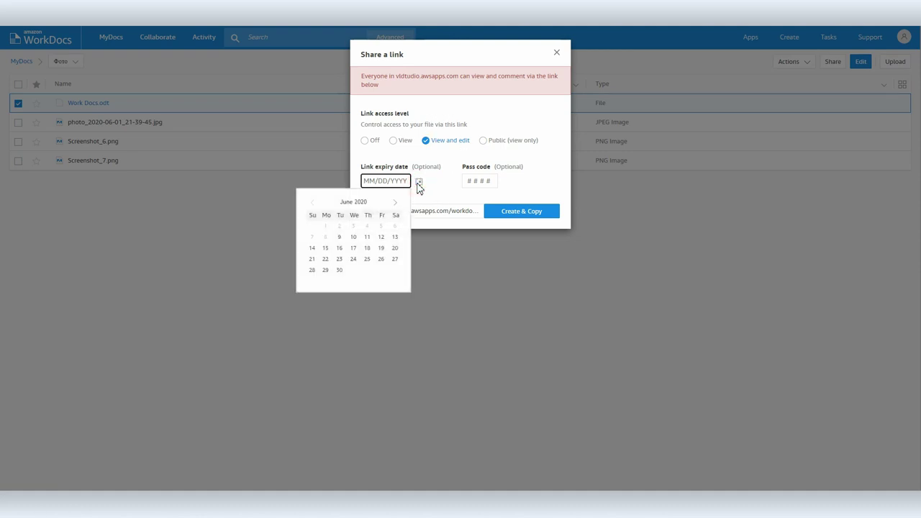
click(481, 182)
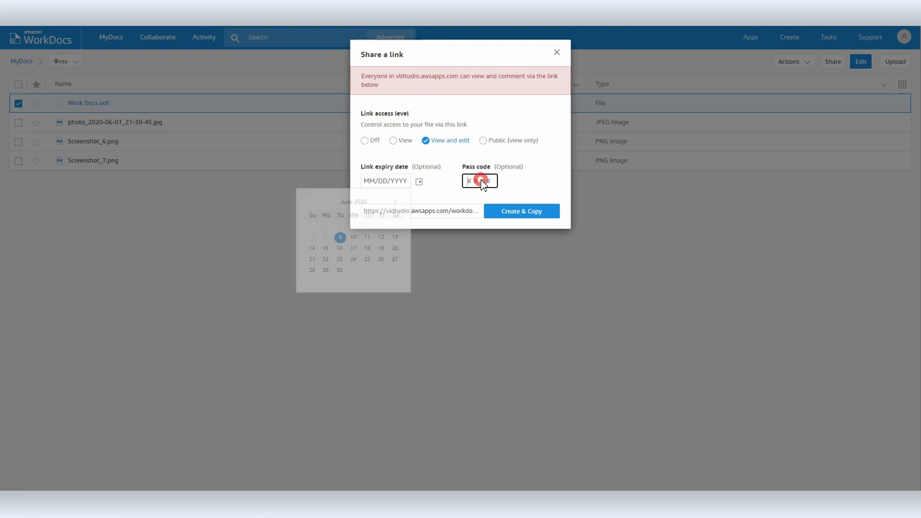
click(482, 140)
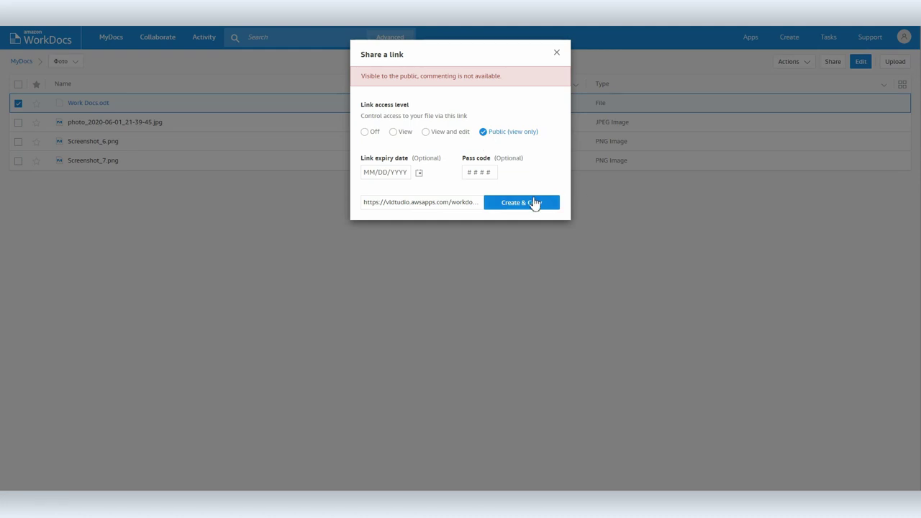
click(552, 54)
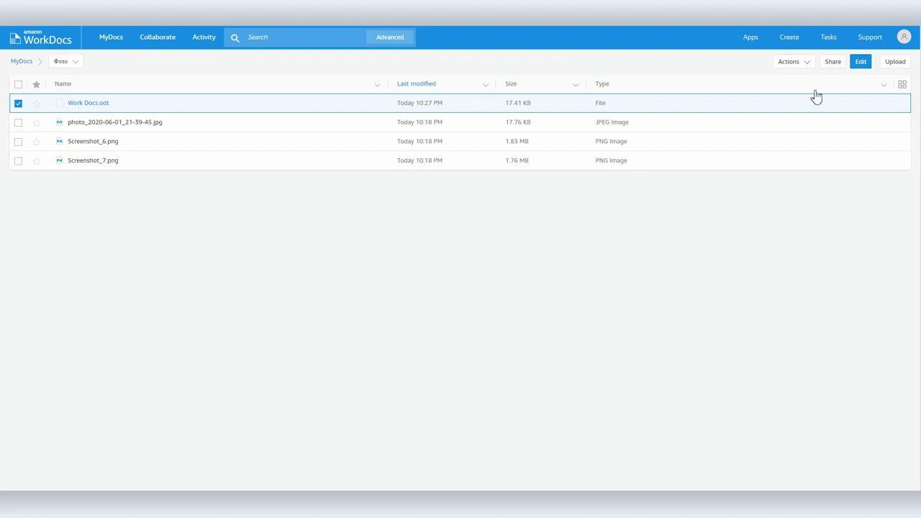
click(904, 39)
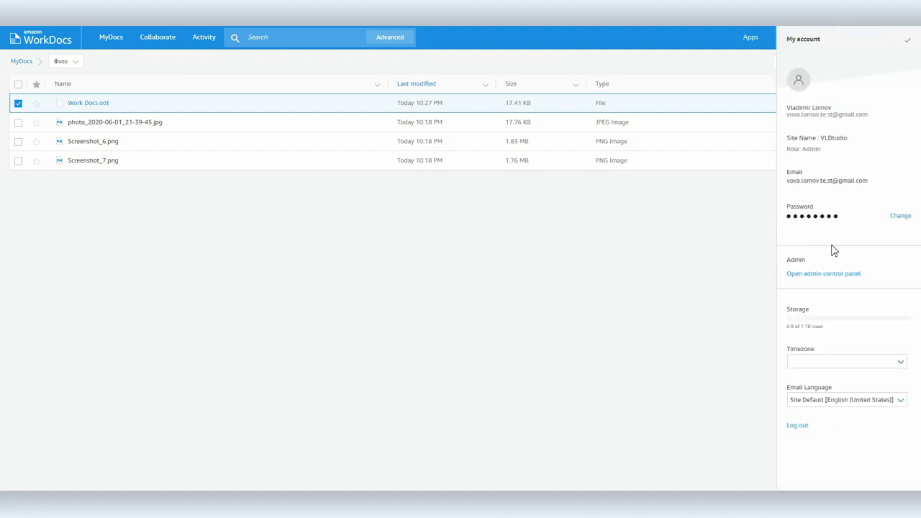
From the admin control panel, invite a new user by entering their e-mail address and sending
click(812, 274)
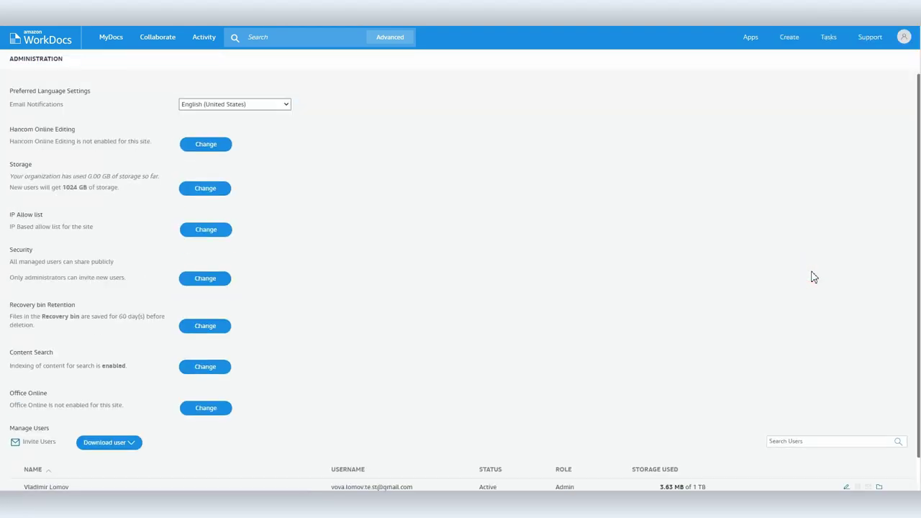
scroll(505, 188, down, 1)
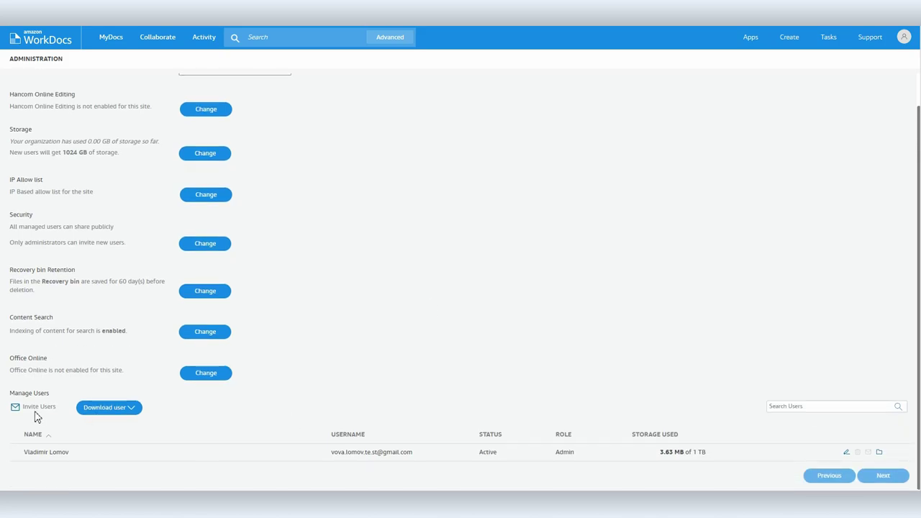
click(32, 407)
click(335, 85)
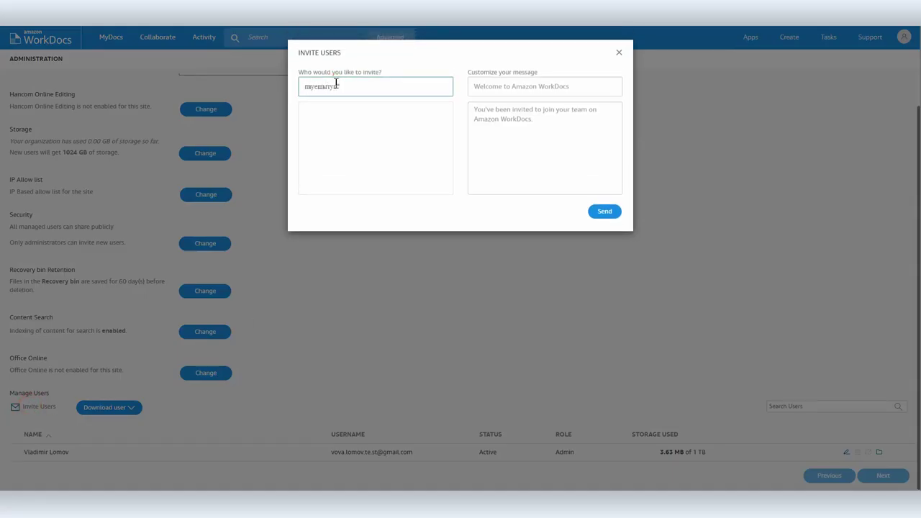
click(598, 212)
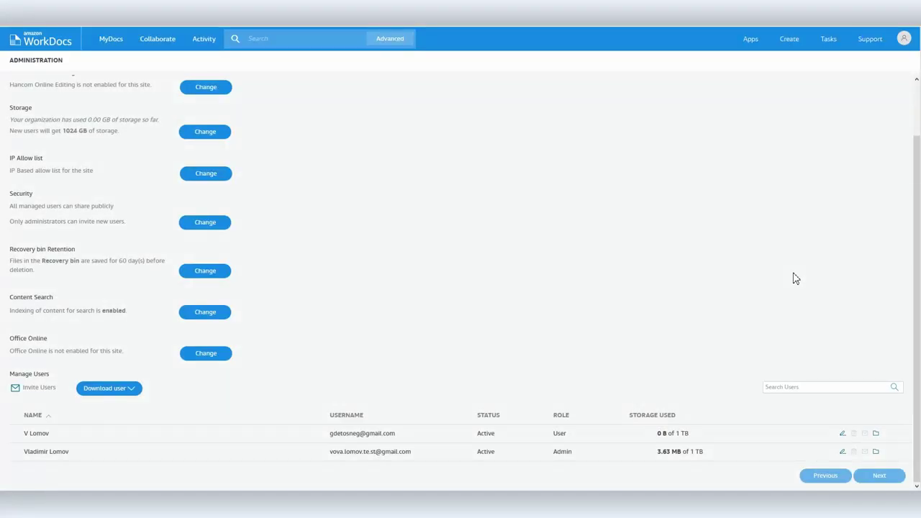
Keep the new user active with role User, set their storage limit to 50 GB, and save
click(844, 433)
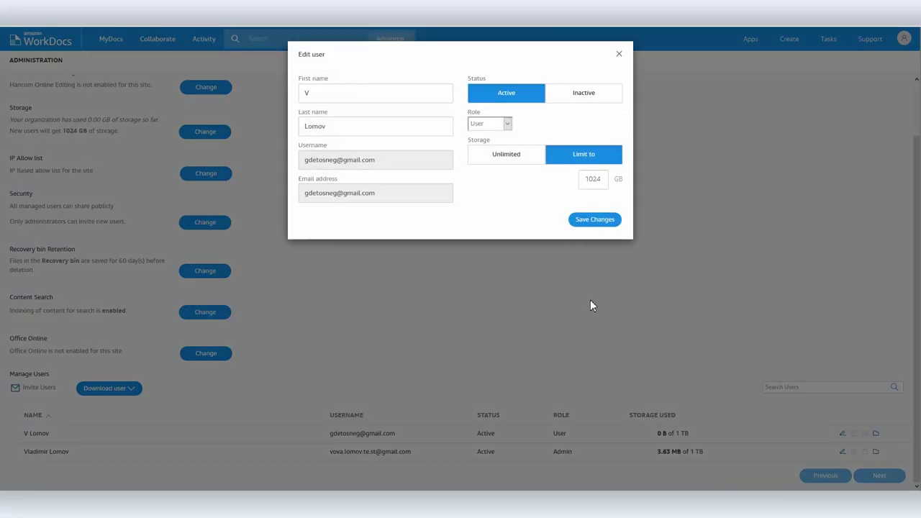
click(508, 125)
click(524, 128)
double_click(593, 179)
text(50)
click(581, 102)
click(520, 93)
click(603, 223)
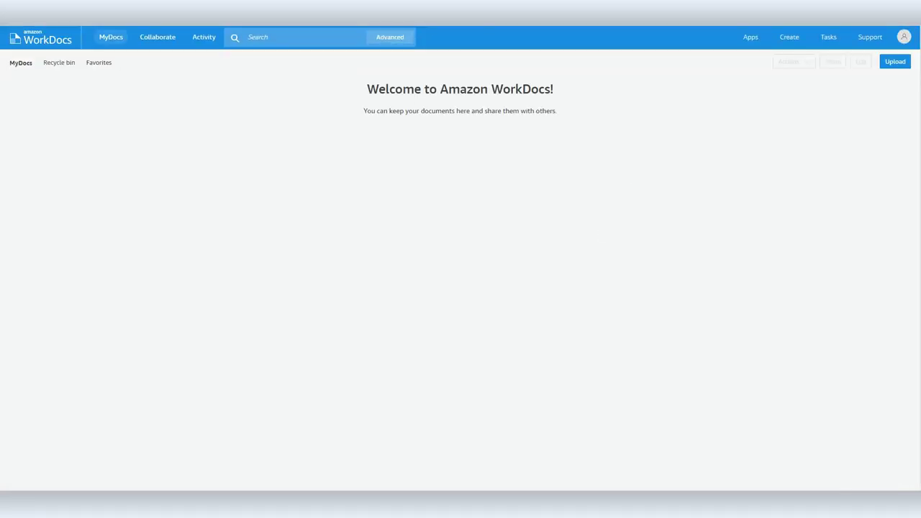
key(alt+Tab)
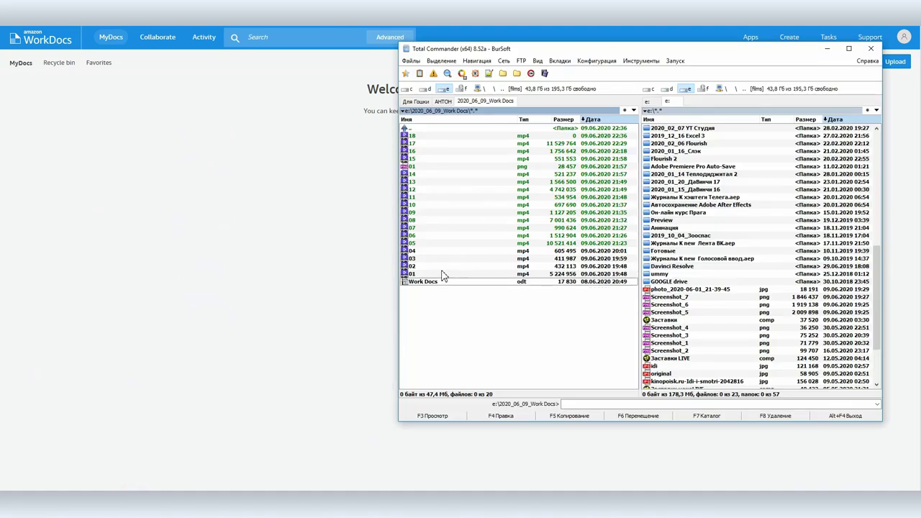
Upload Work Docs.odt, invite a site member as contributor, then view it under Collaborate > Shared by me
drag(437, 286, 240, 313)
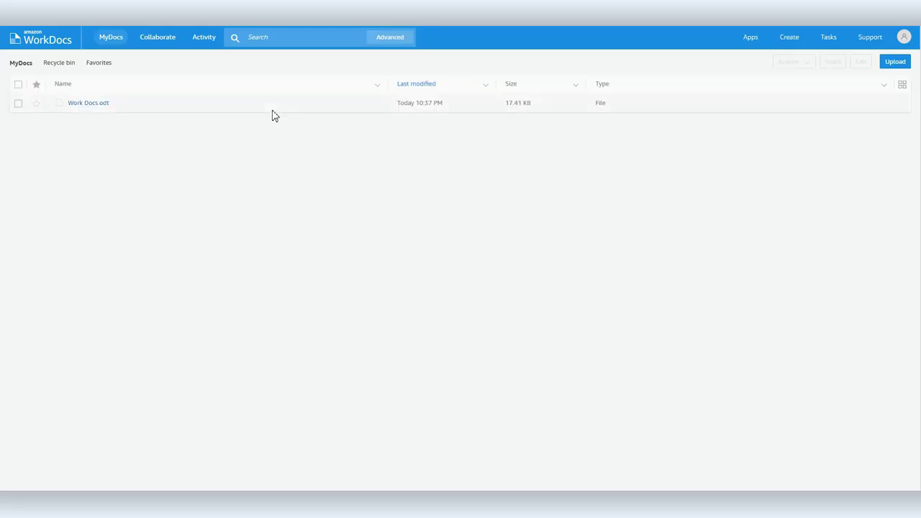
click(293, 107)
click(833, 62)
click(841, 100)
click(439, 92)
text(vla)
click(352, 128)
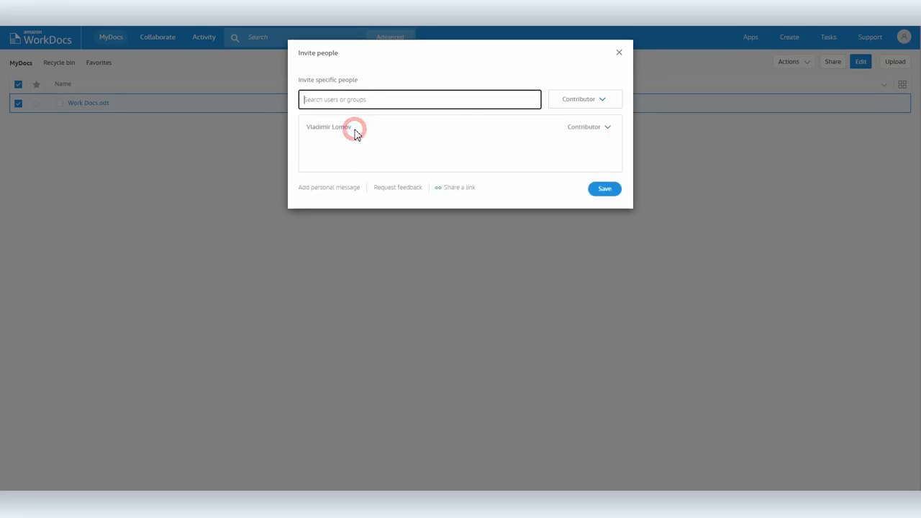
click(605, 189)
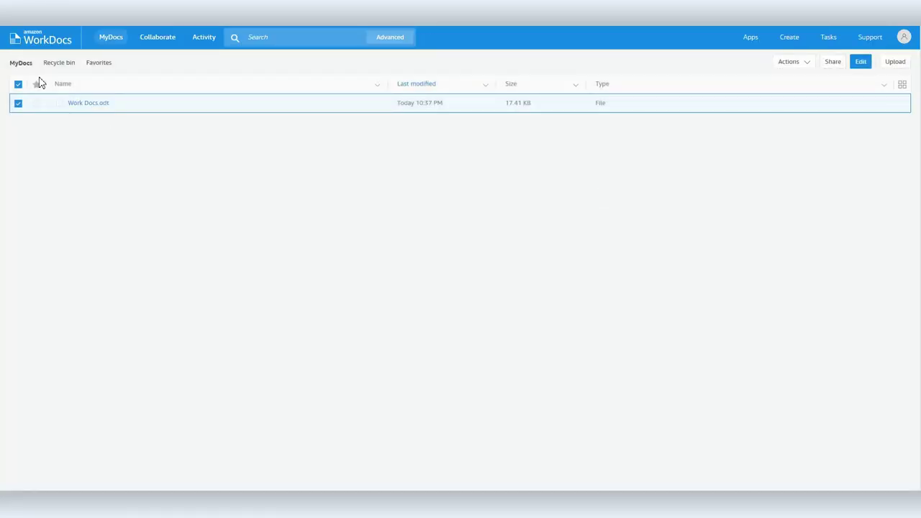
click(148, 37)
click(83, 65)
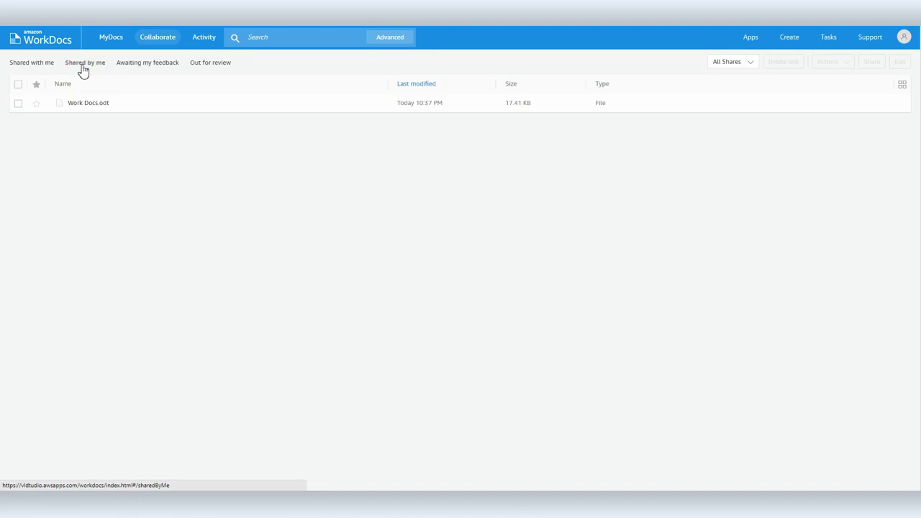